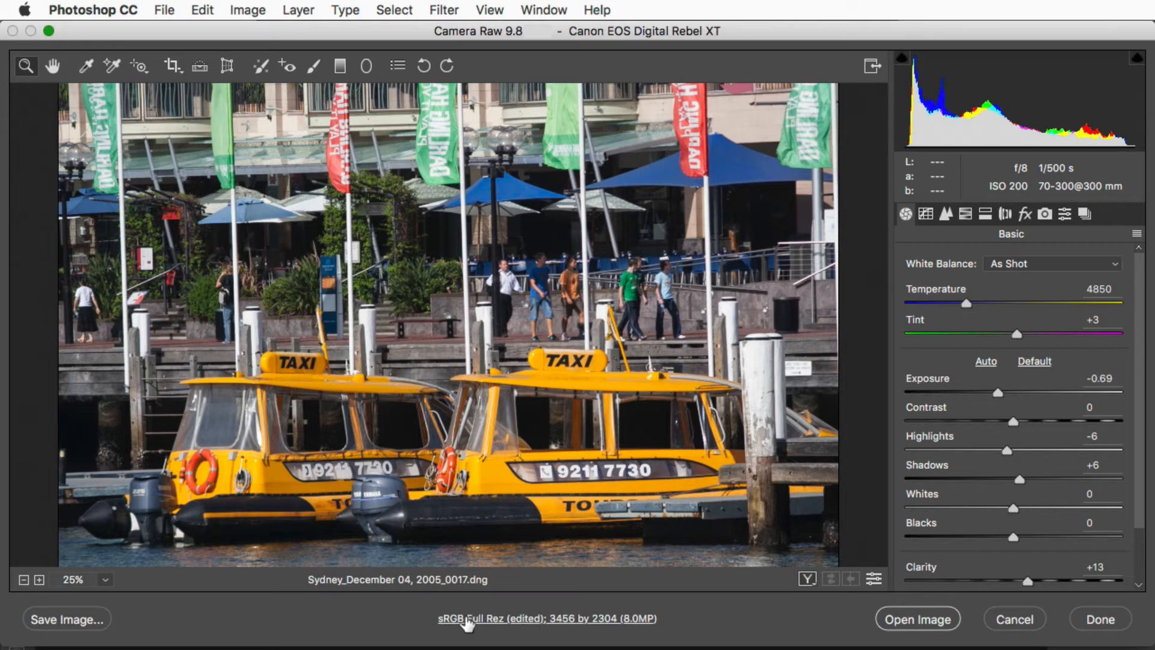
# - Open the workflow options and examine the available presets and the bit depth choices
pyautogui.click(557, 626)
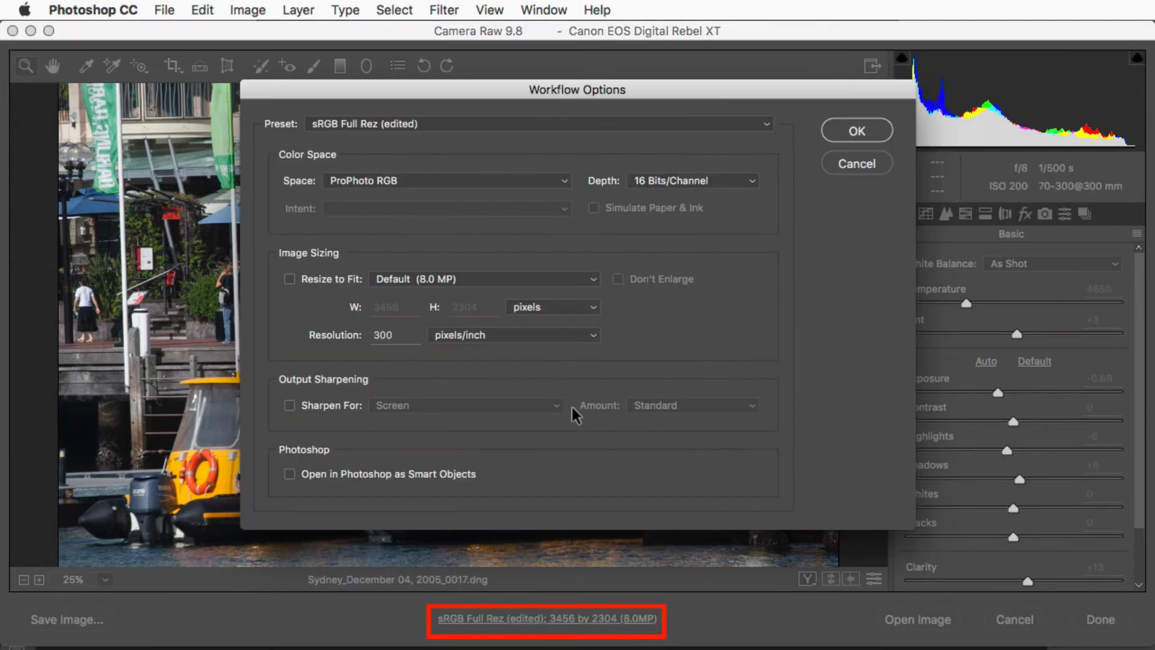
pyautogui.moveTo(570, 89); pyautogui.dragTo(523, 87)
pyautogui.click(389, 122)
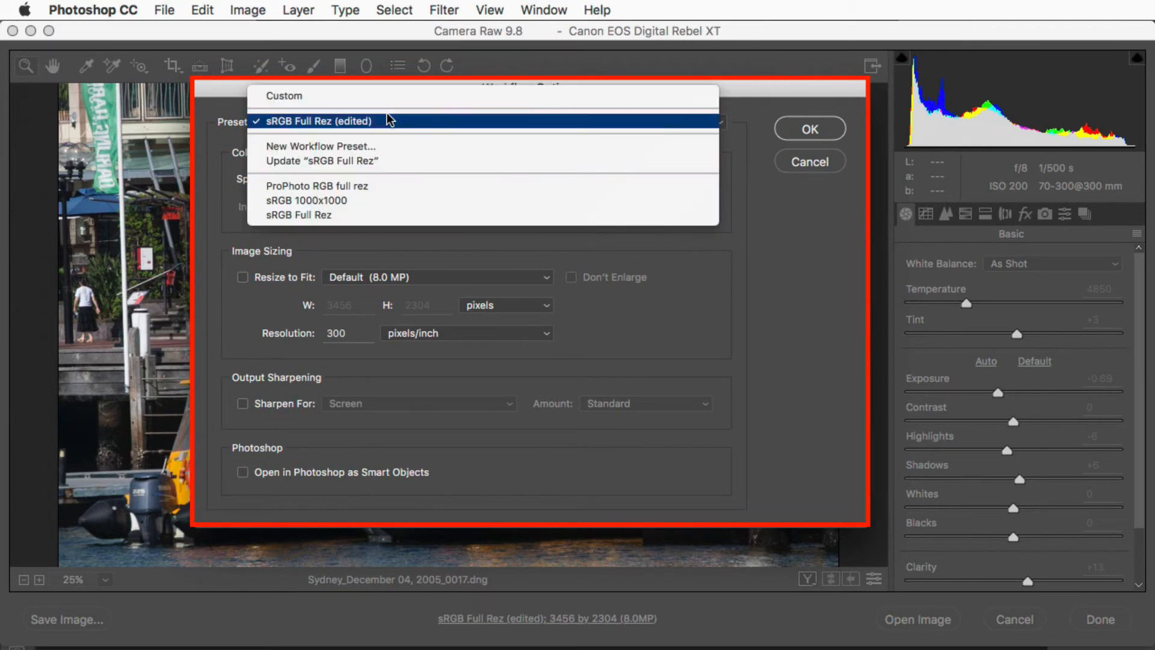
pyautogui.click(376, 259)
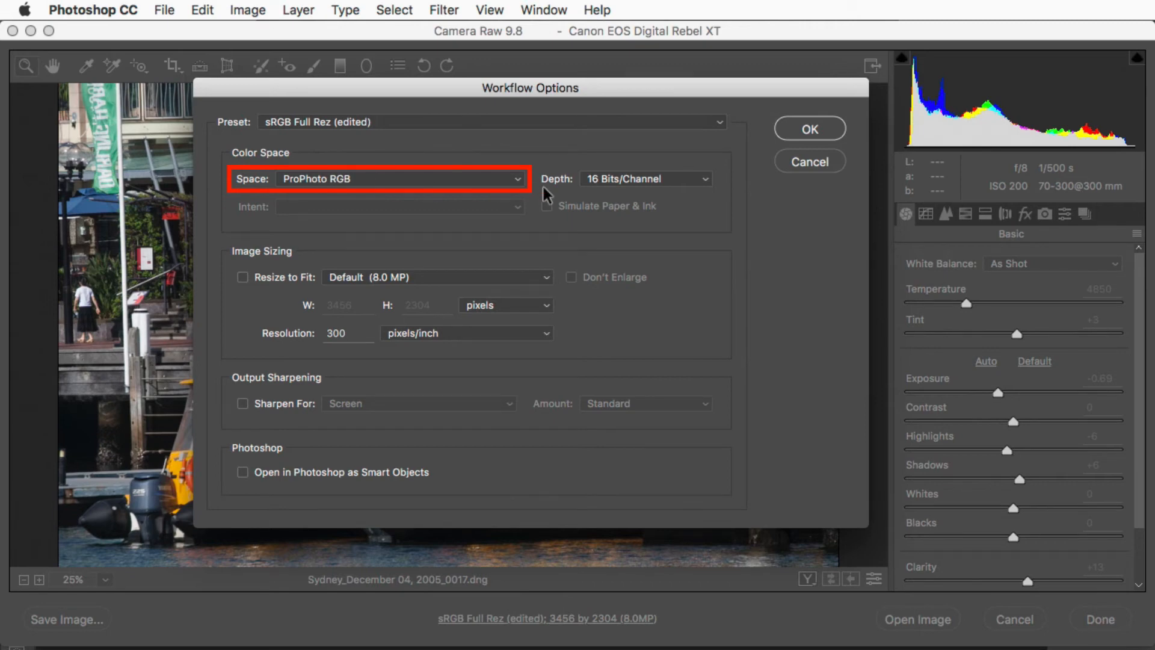
pyautogui.click(604, 181)
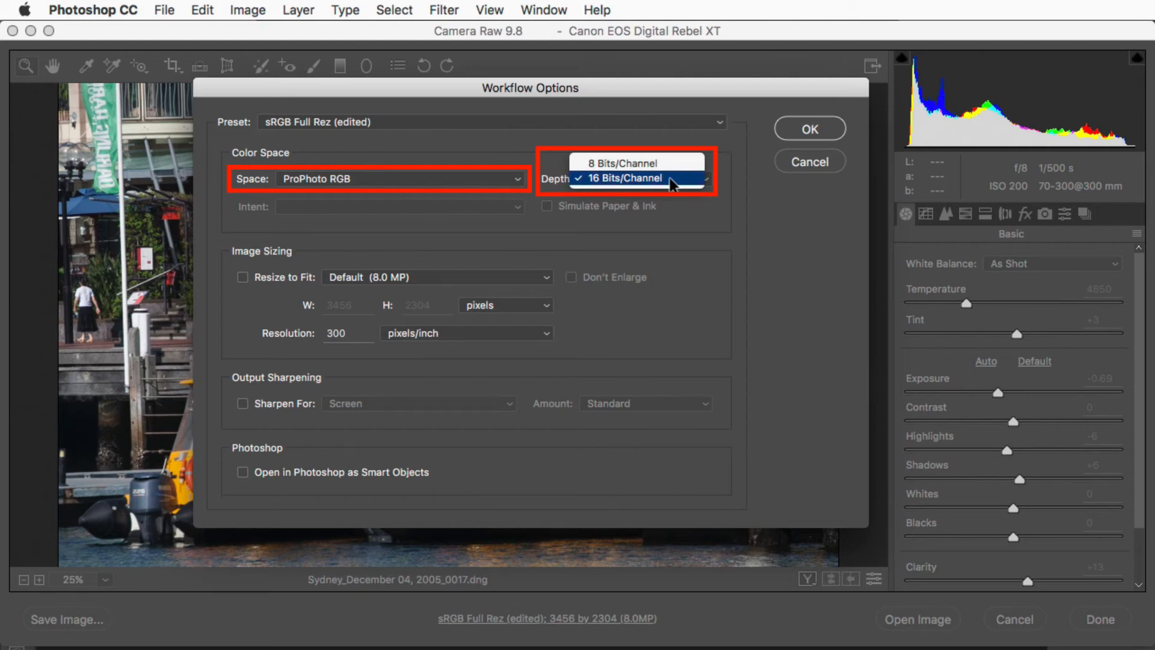
pyautogui.click(504, 210)
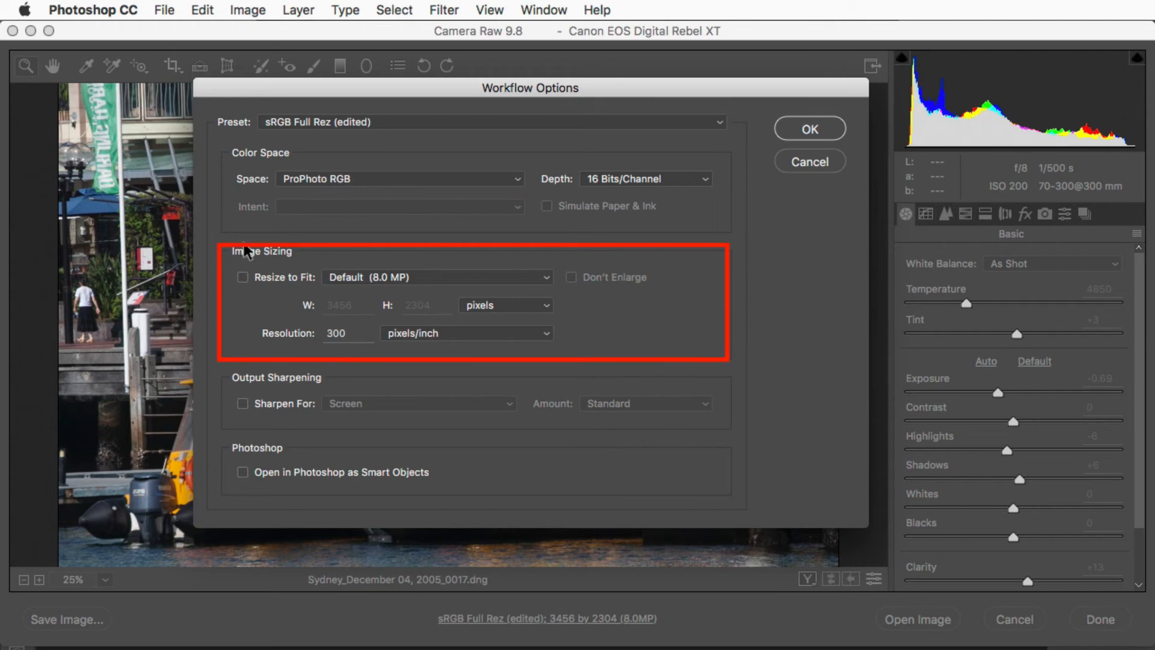
# - Try resizing the image to fit 1000 by 1000 pixels and switch the resizing back off
pyautogui.click(242, 278)
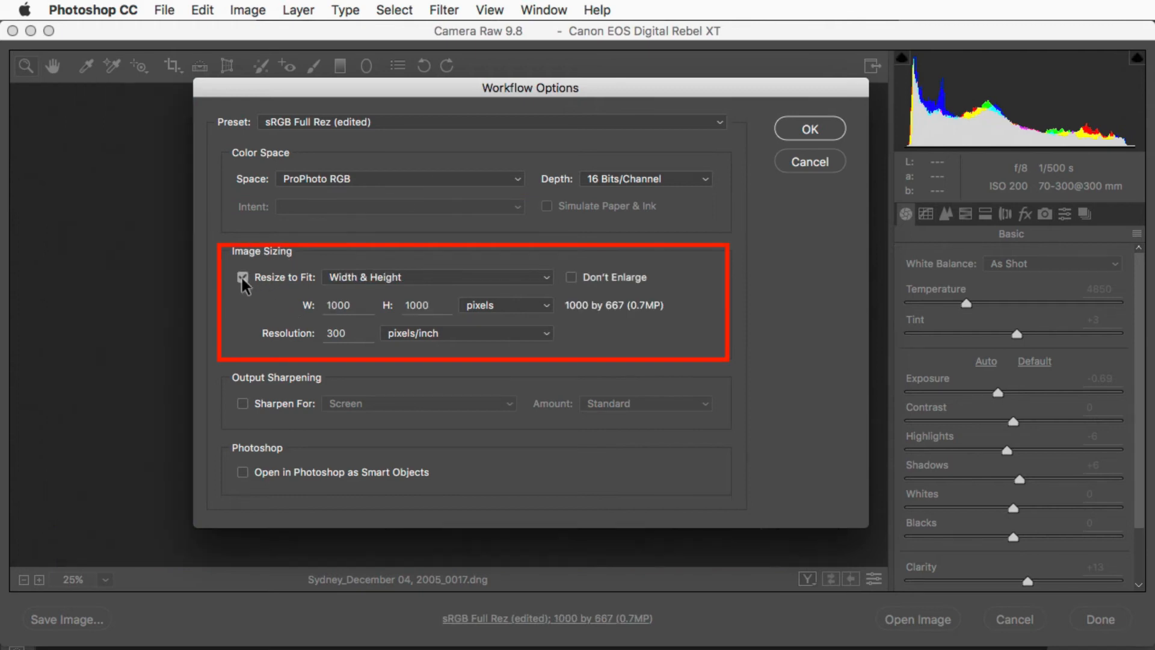
pyautogui.click(242, 278)
pyautogui.click(242, 277)
pyautogui.click(242, 277)
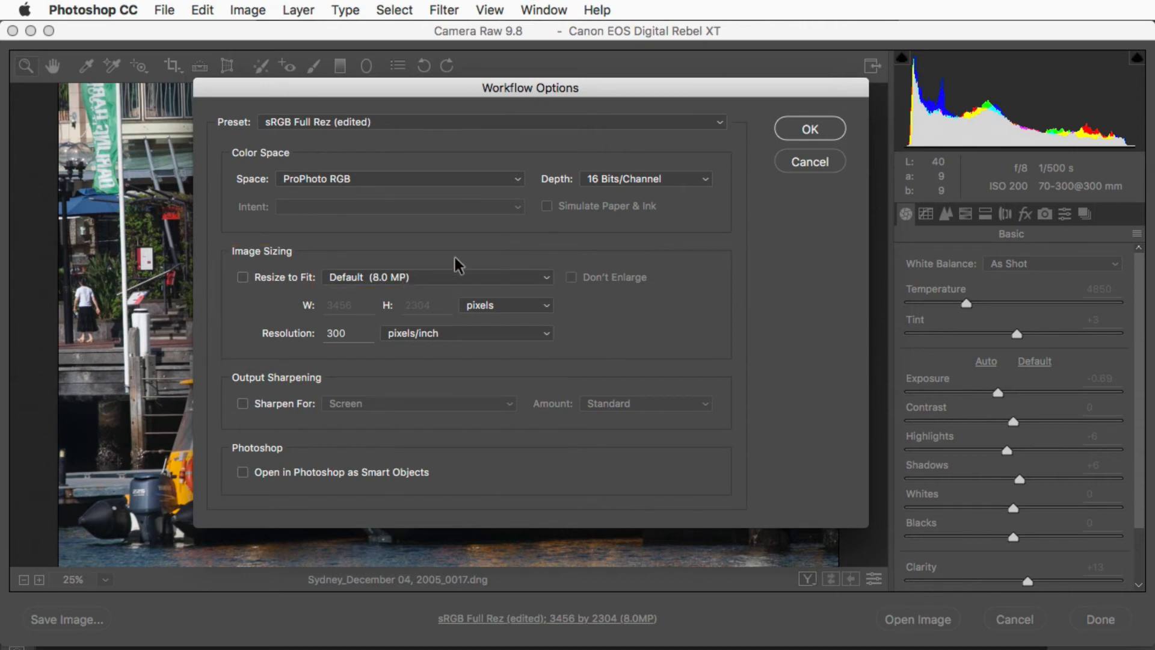
pyautogui.click(586, 122)
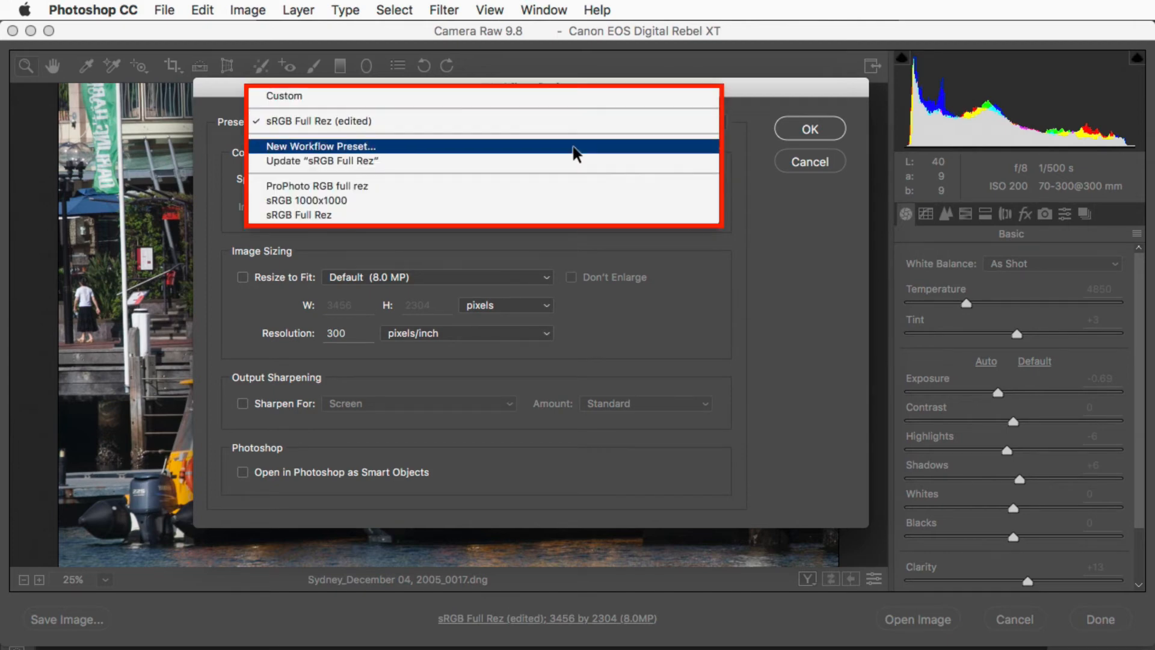
pyautogui.click(573, 147)
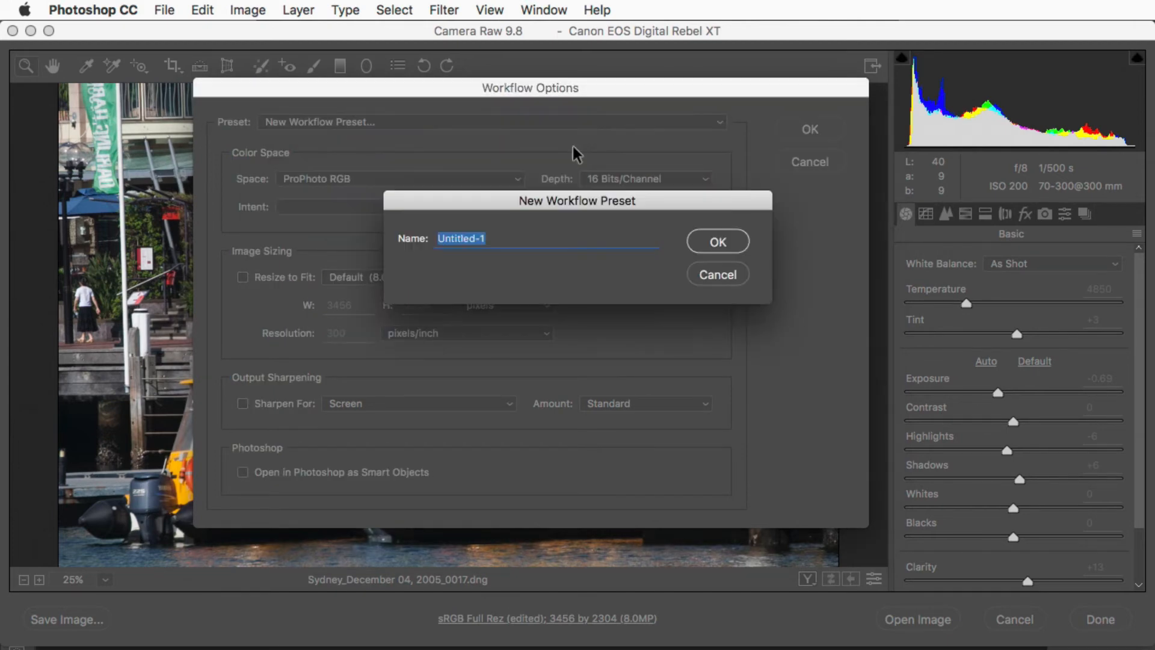
pyautogui.click(713, 273)
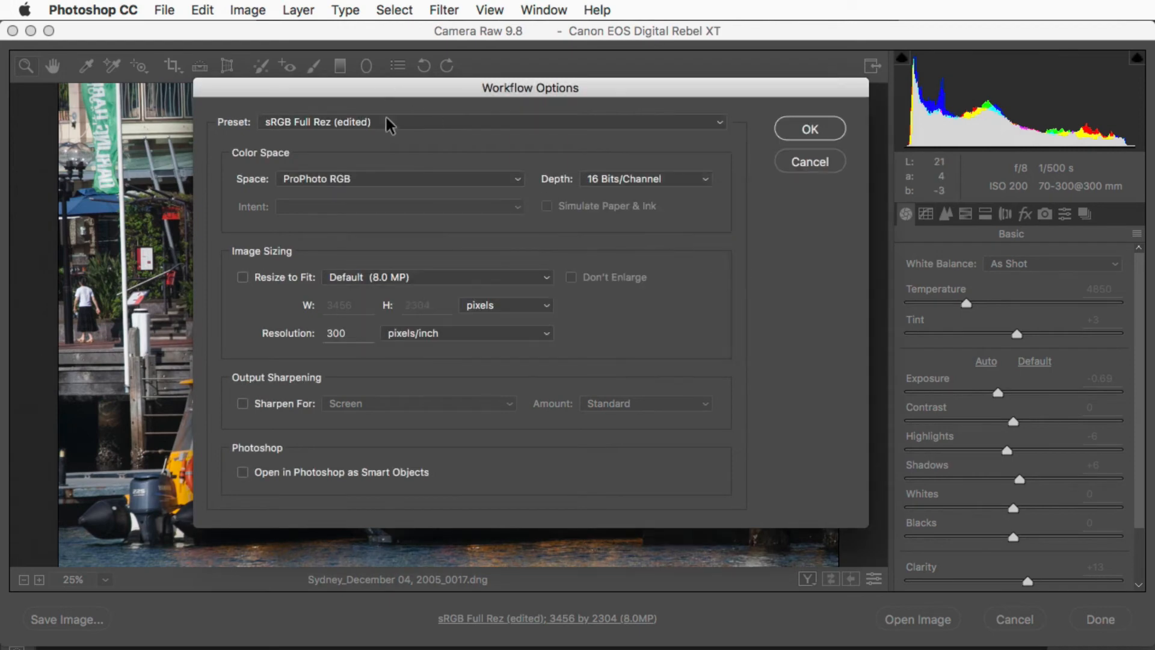
# - Load the ProPhoto RGB full rez preset and examine its settings before switching to the sRGB 1000x1000 preset
pyautogui.click(384, 118)
pyautogui.click(377, 188)
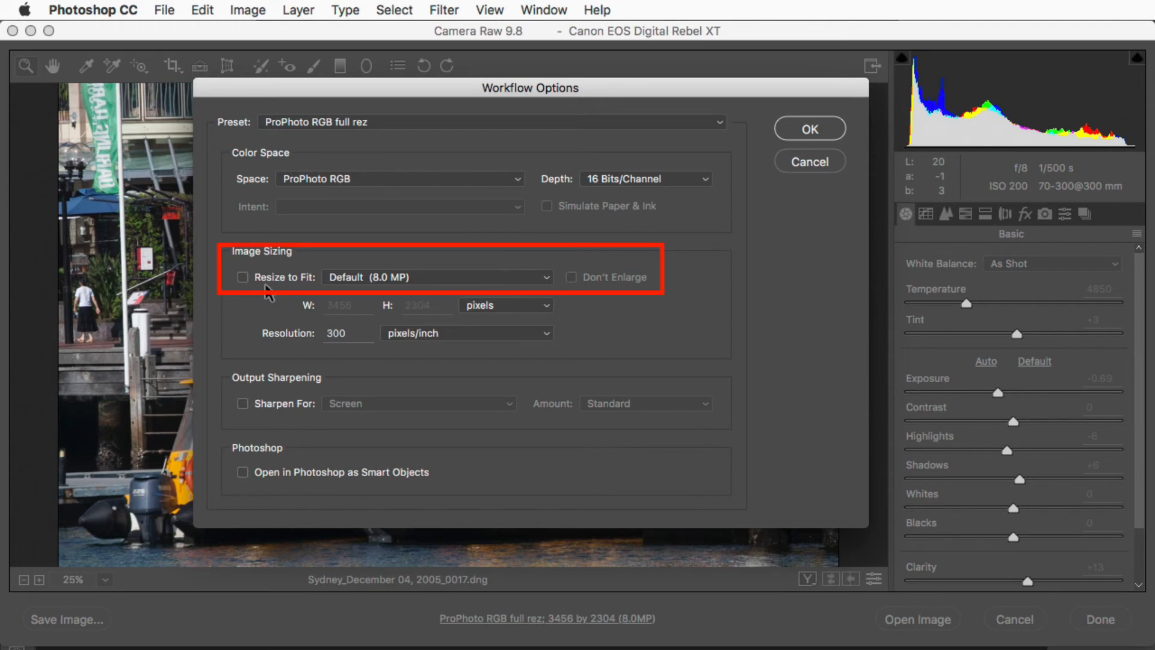
pyautogui.click(423, 124)
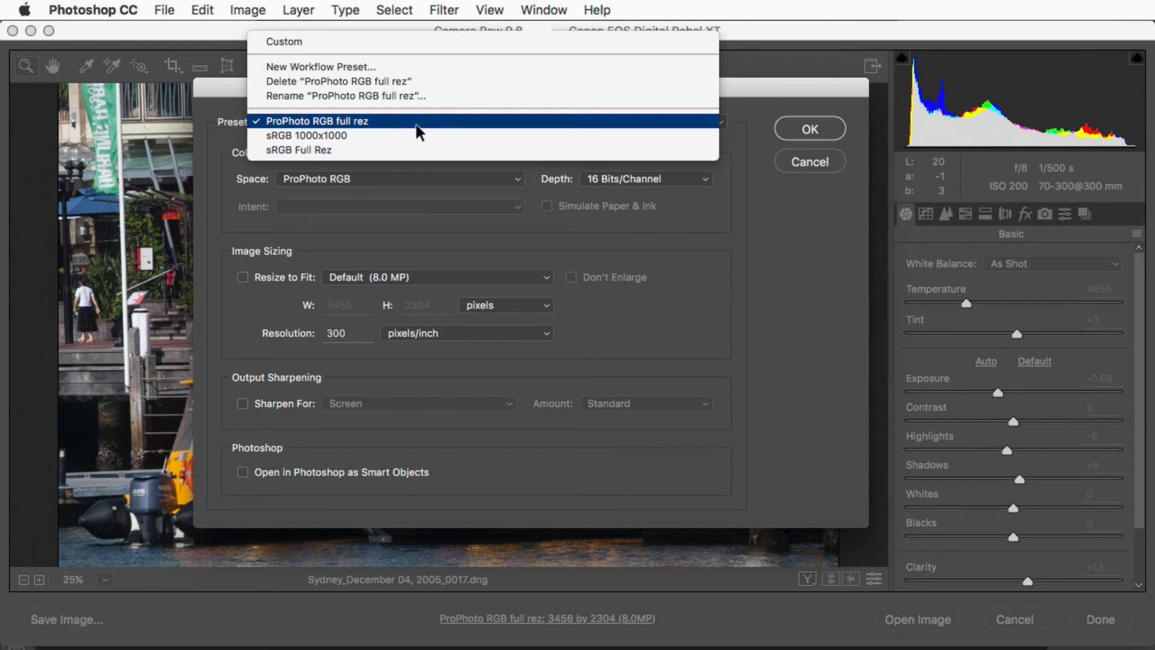
pyautogui.click(323, 136)
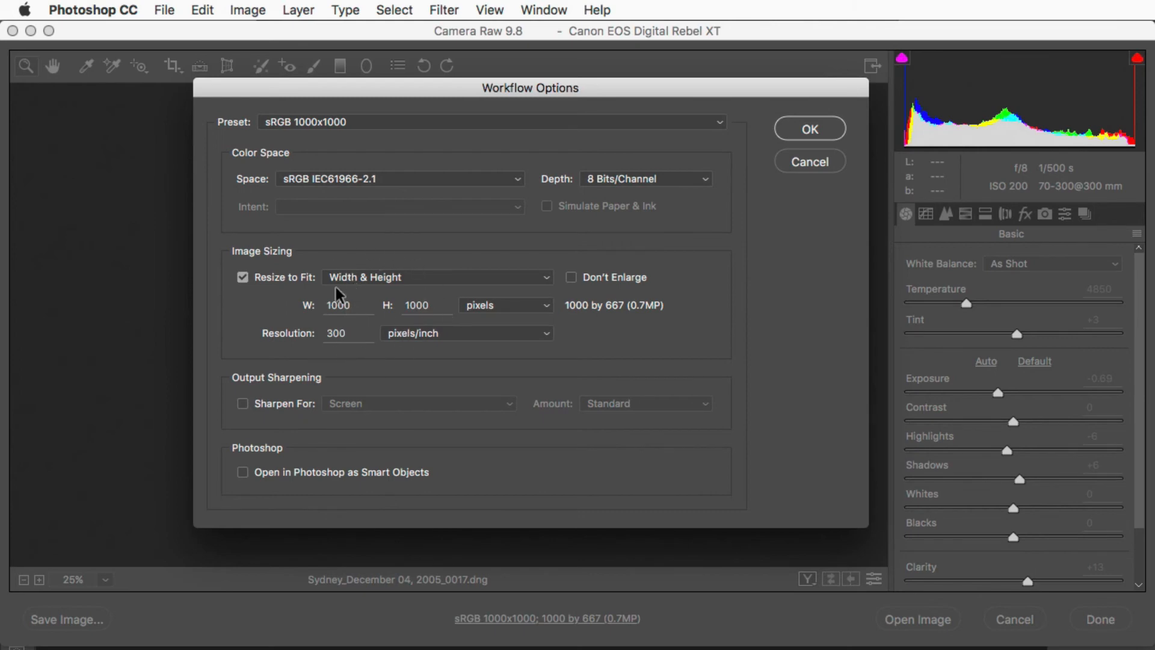
# - Enable output sharpening for Screen with the Standard amount on top of the sRGB 1000x1000 preset
pyautogui.click(468, 127)
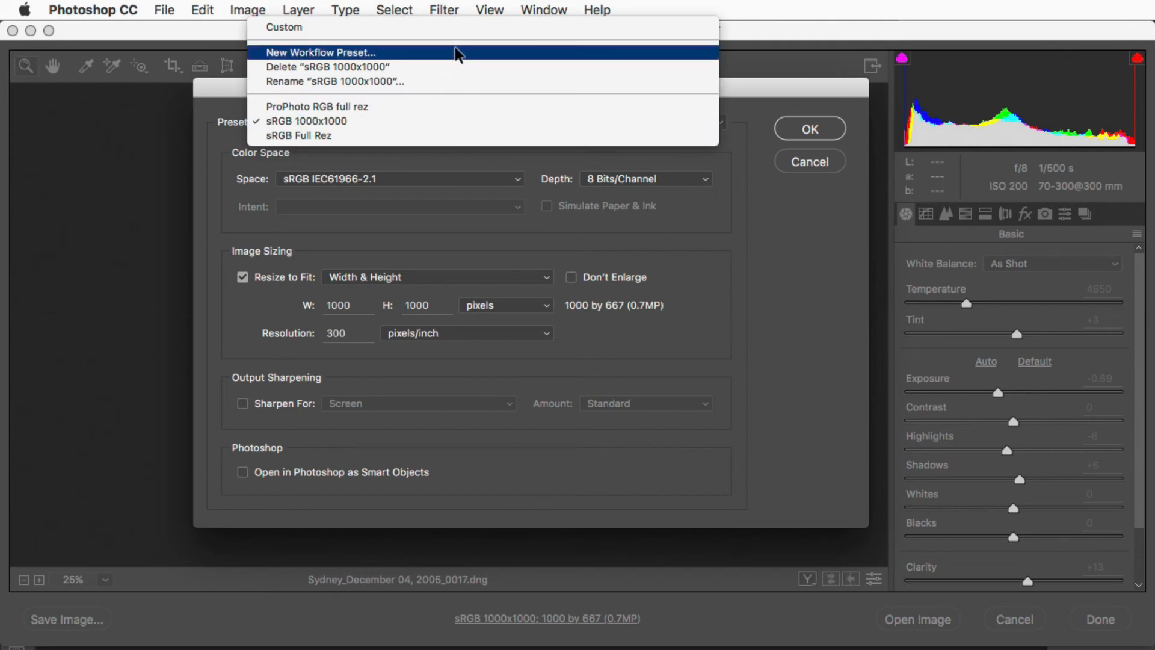
pyautogui.click(455, 251)
pyautogui.click(241, 403)
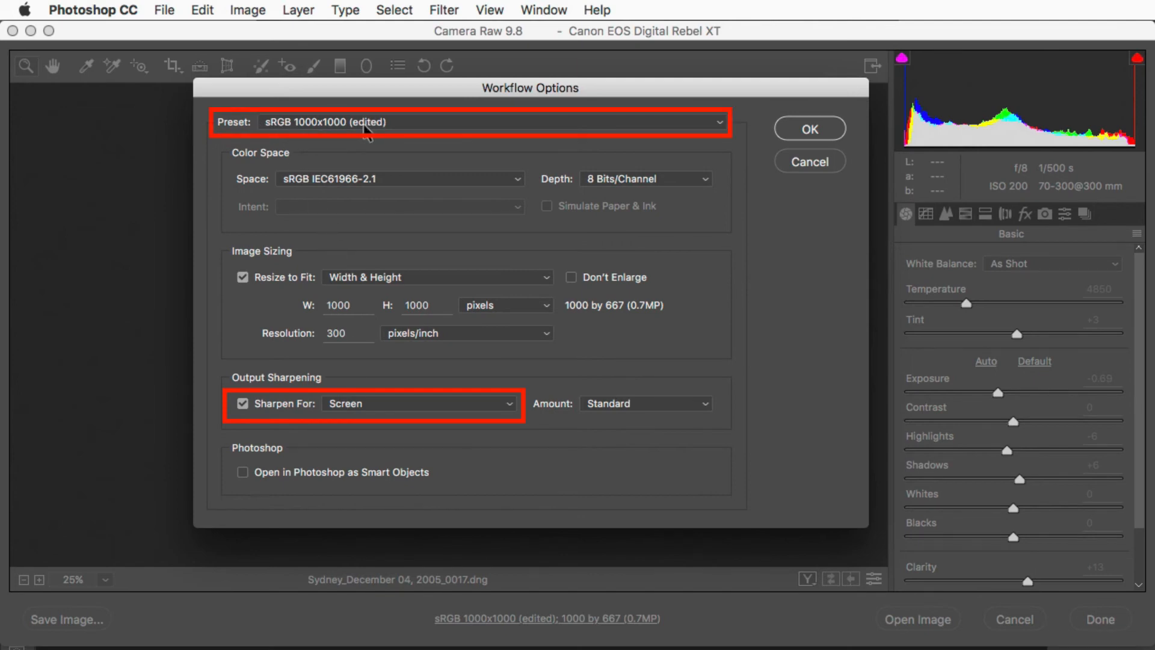
# - Save the current workflow settings as a new preset named "sRGB 1000x1000 sharpen for screen"
pyautogui.click(450, 127)
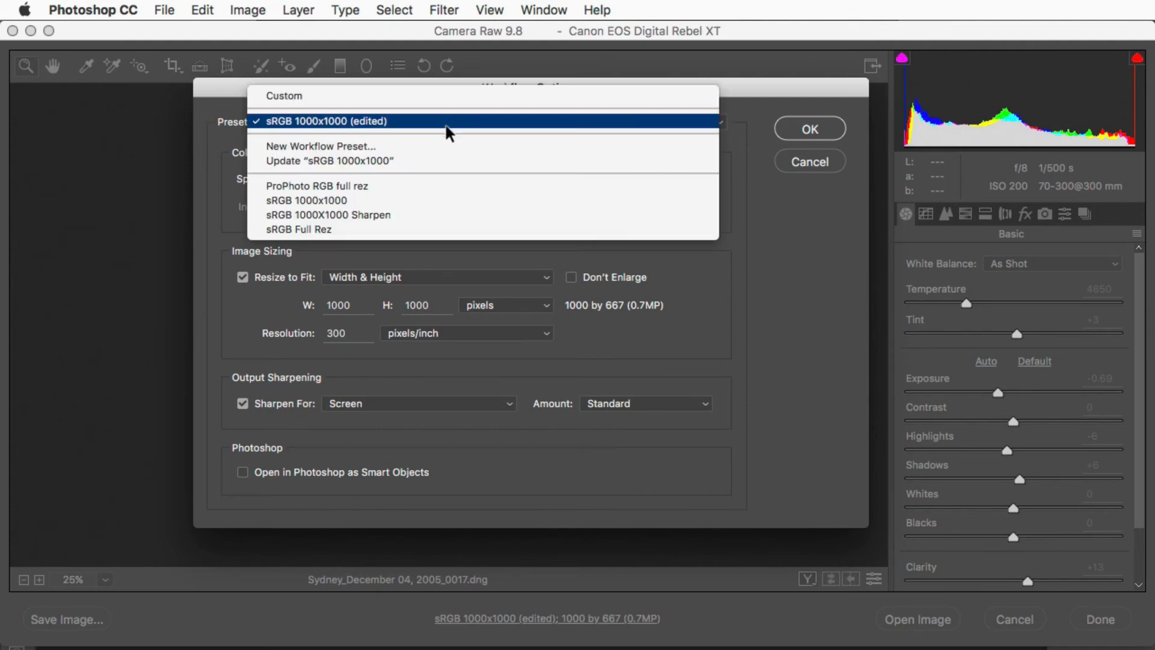
pyautogui.click(443, 149)
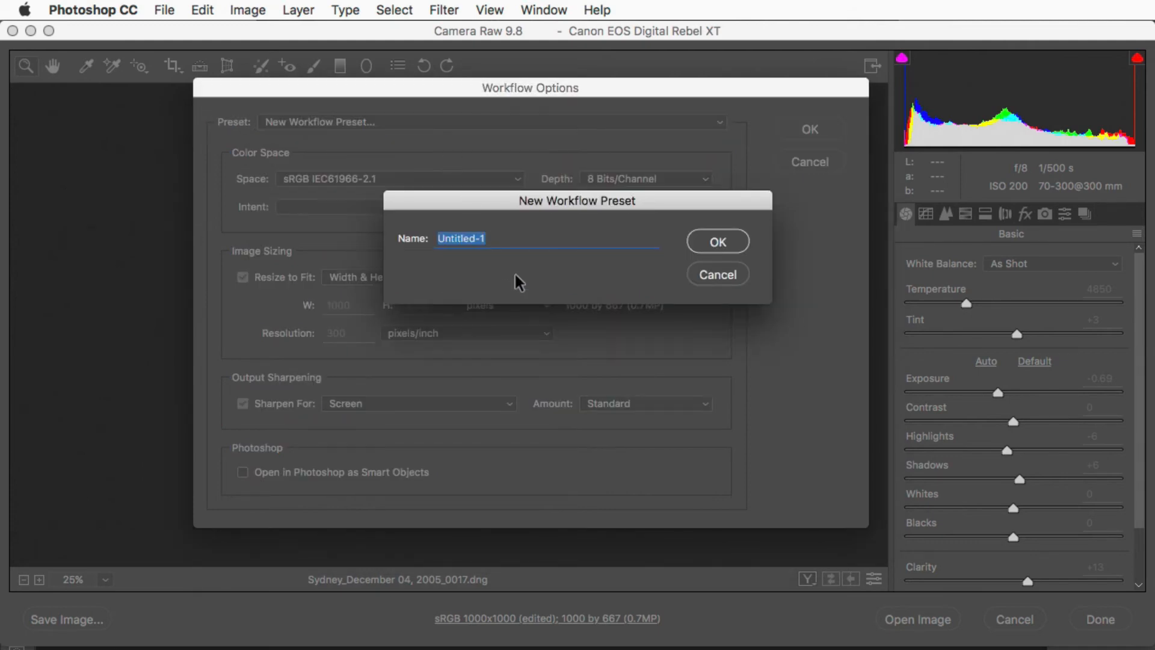
pyautogui.write('sRGB 1000x1000')
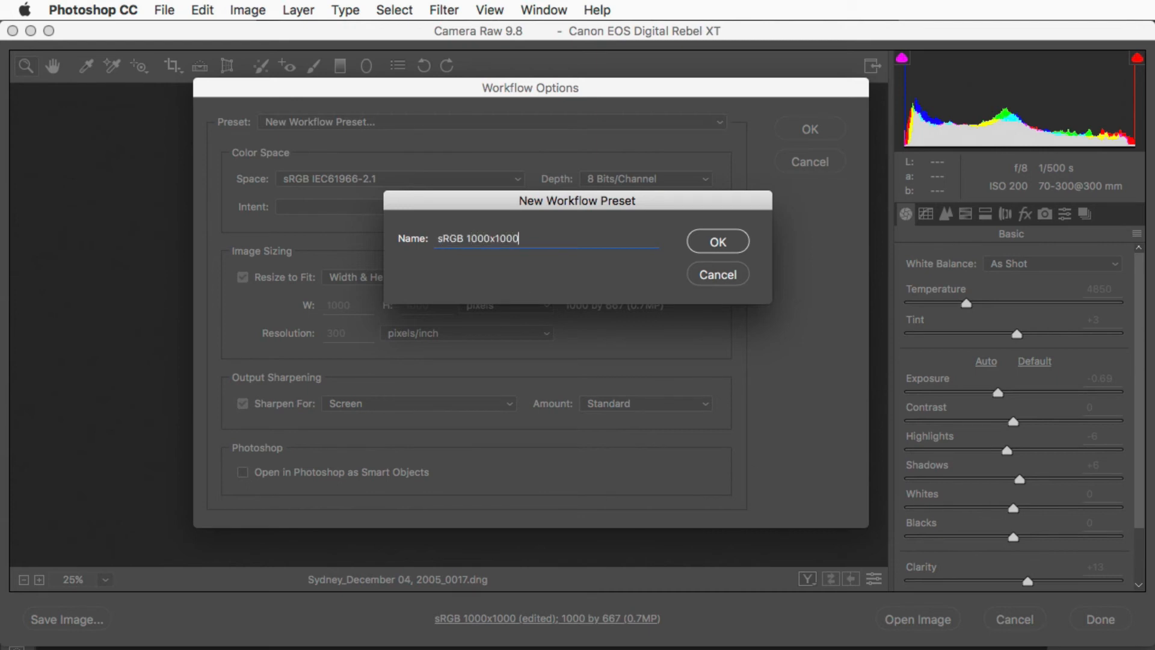
pyautogui.write(' sharpen for screen')
pyautogui.click(734, 240)
# - Switch the workflow preset to ProPhoto RGB full rez and accept the workflow options
pyautogui.click(340, 122)
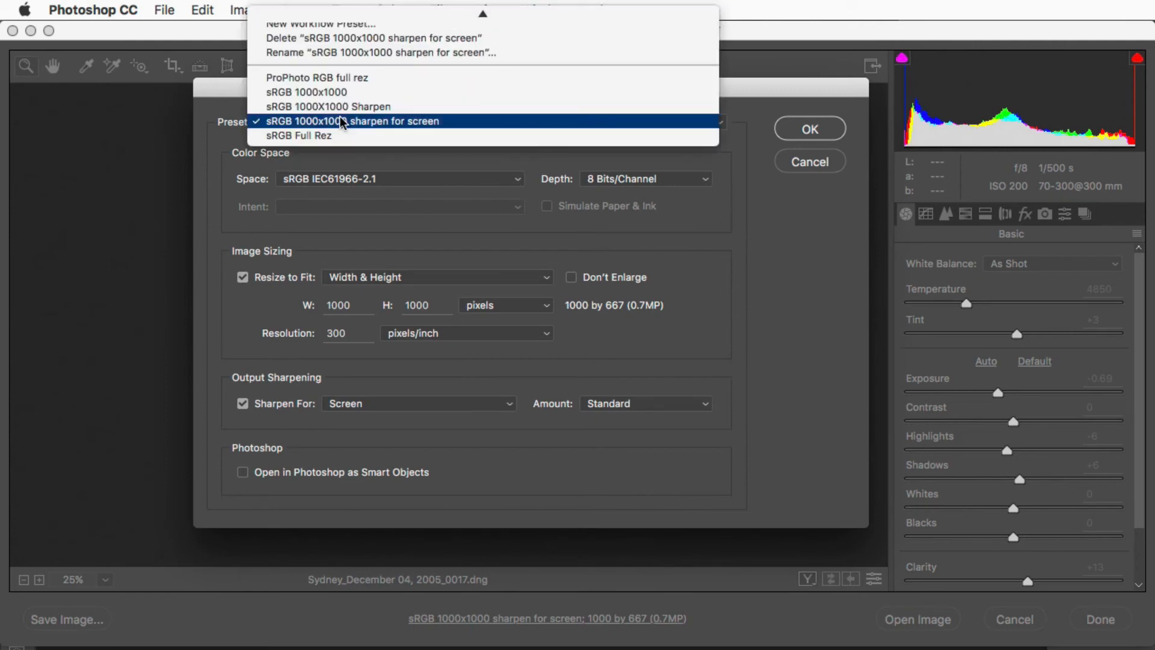
pyautogui.click(341, 106)
pyautogui.click(343, 122)
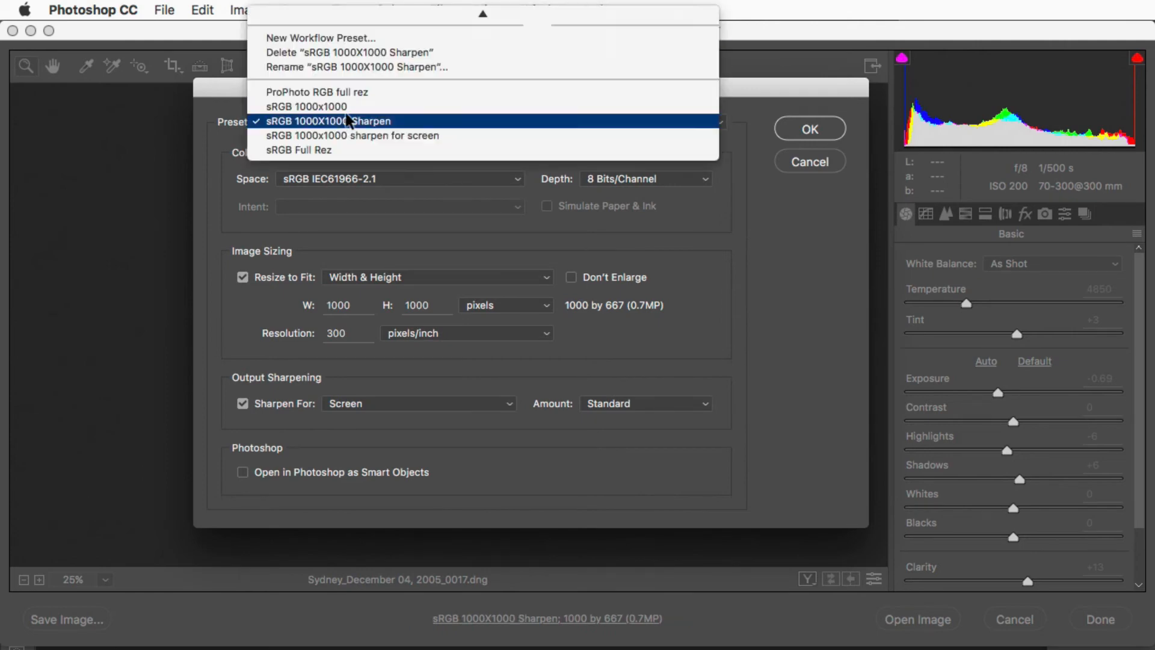
pyautogui.click(346, 92)
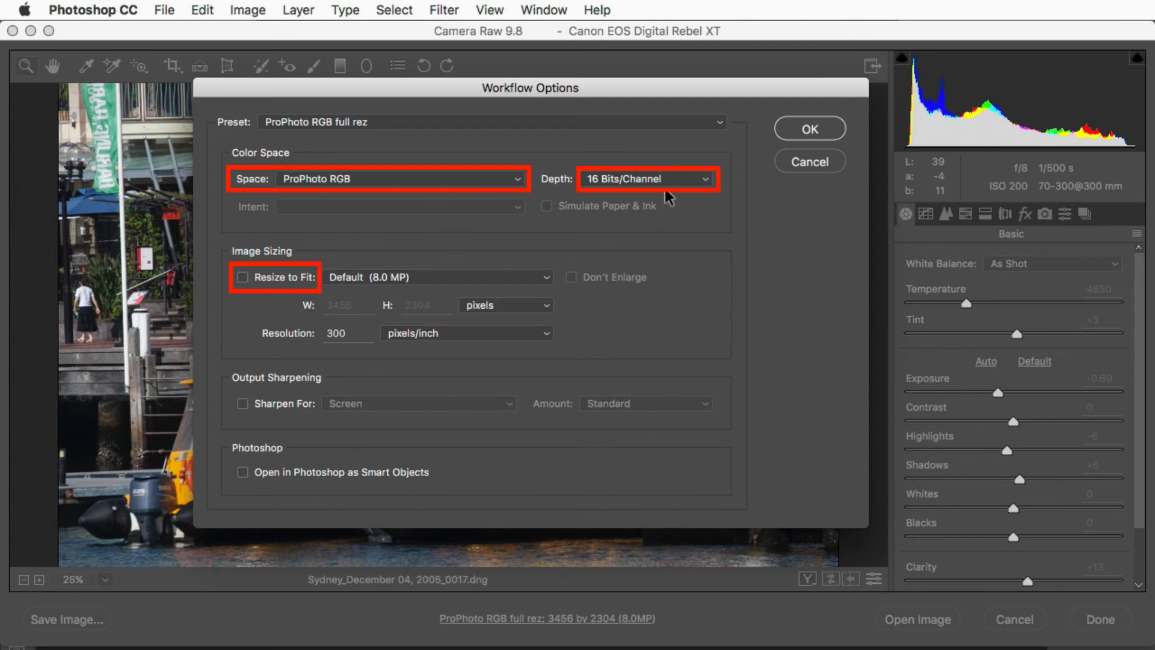
pyautogui.click(810, 129)
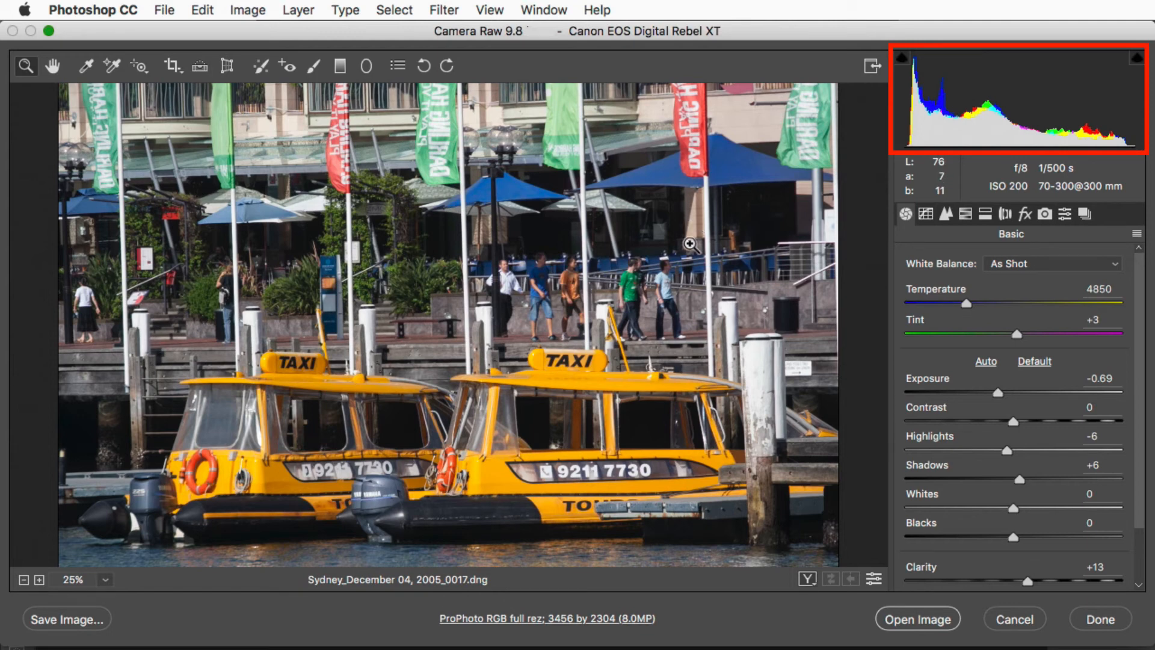
# - Open the taxi boat image in Photoshop and move its document window slightly so its color profile can be checked
pyautogui.click(917, 621)
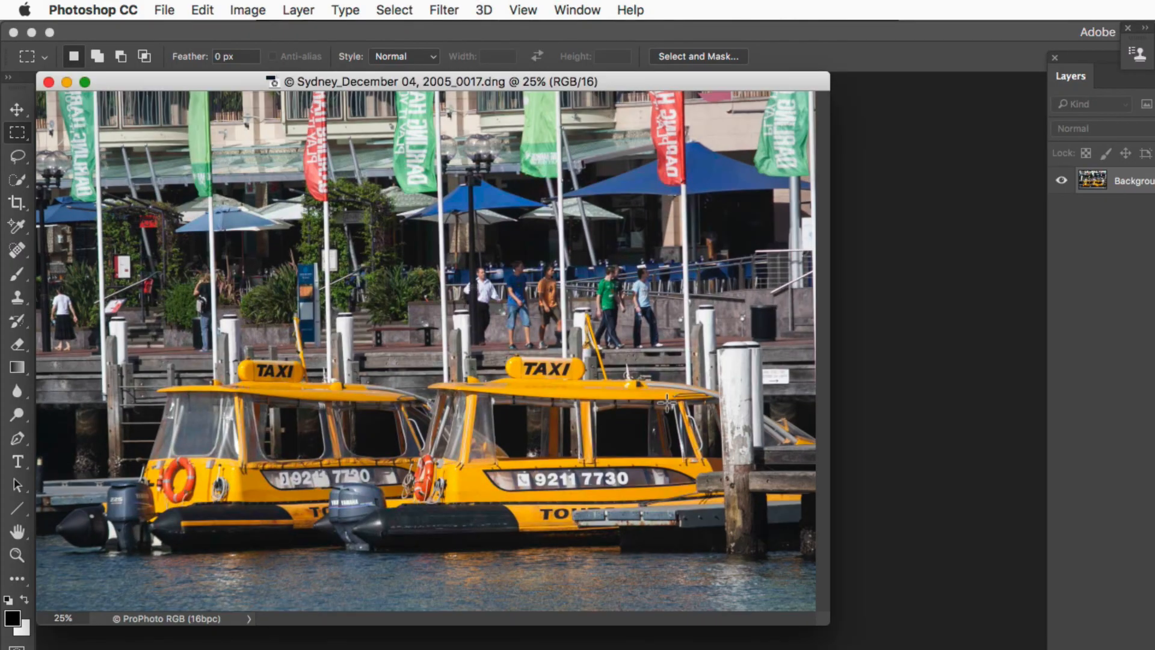
pyautogui.moveTo(406, 82); pyautogui.dragTo(438, 67)
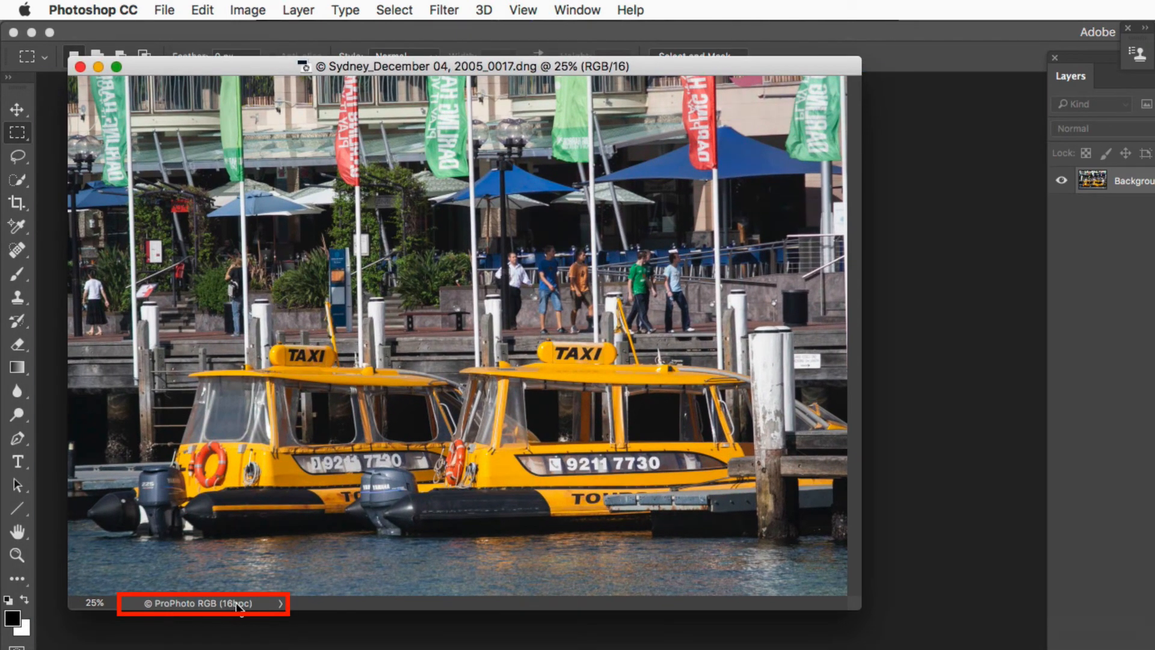